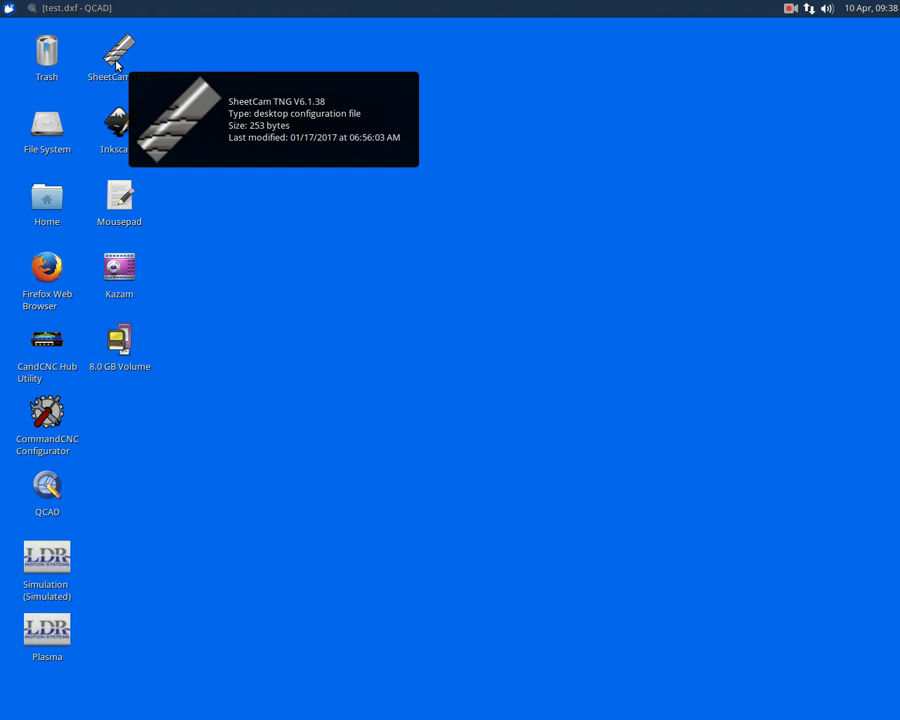
Launch SheetCam TNG and postpone the offered package update.
double_click(117, 62)
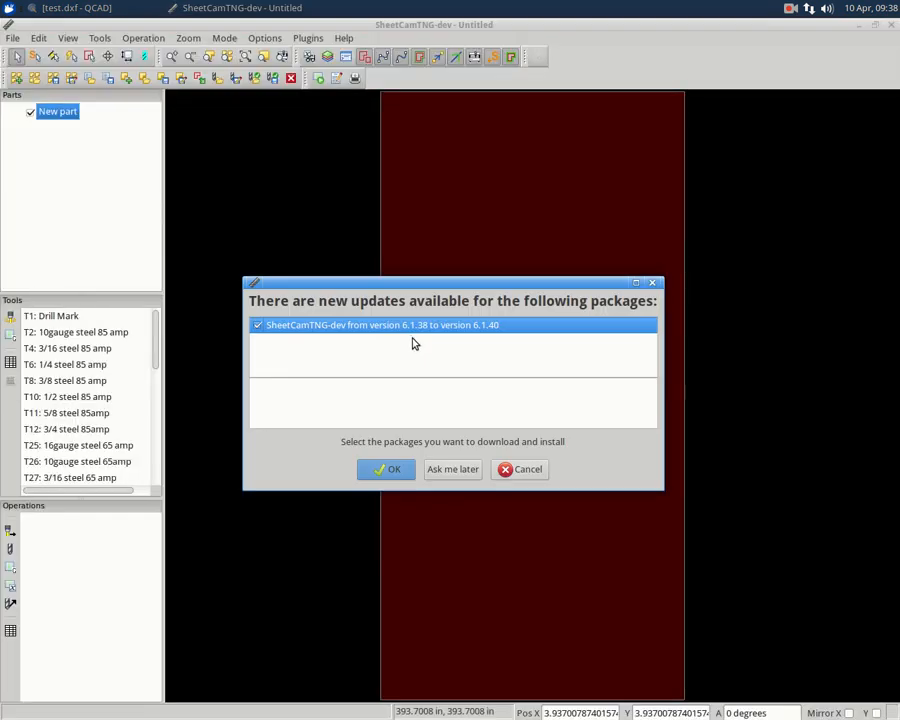
left_click(466, 474)
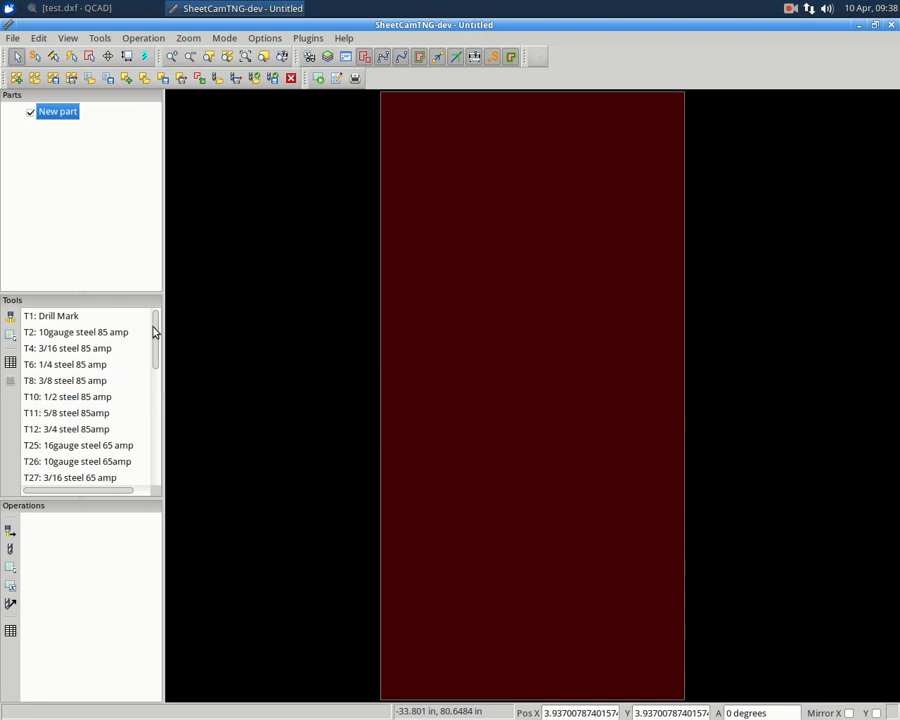
mouse_move(155, 328)
left_mouse_down()
mouse_move(152, 452)
mouse_move(165, 312)
left_mouse_up()
Start importing a drawing and try the SVG file filter before setting the file type back to DXF files.
left_click(10, 39)
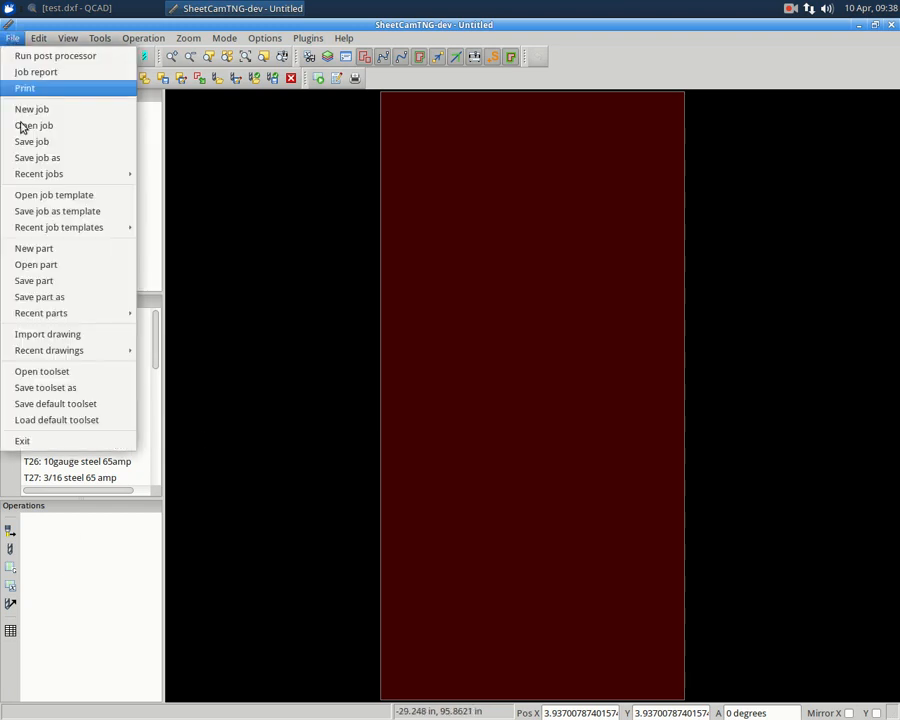
left_click(80, 336)
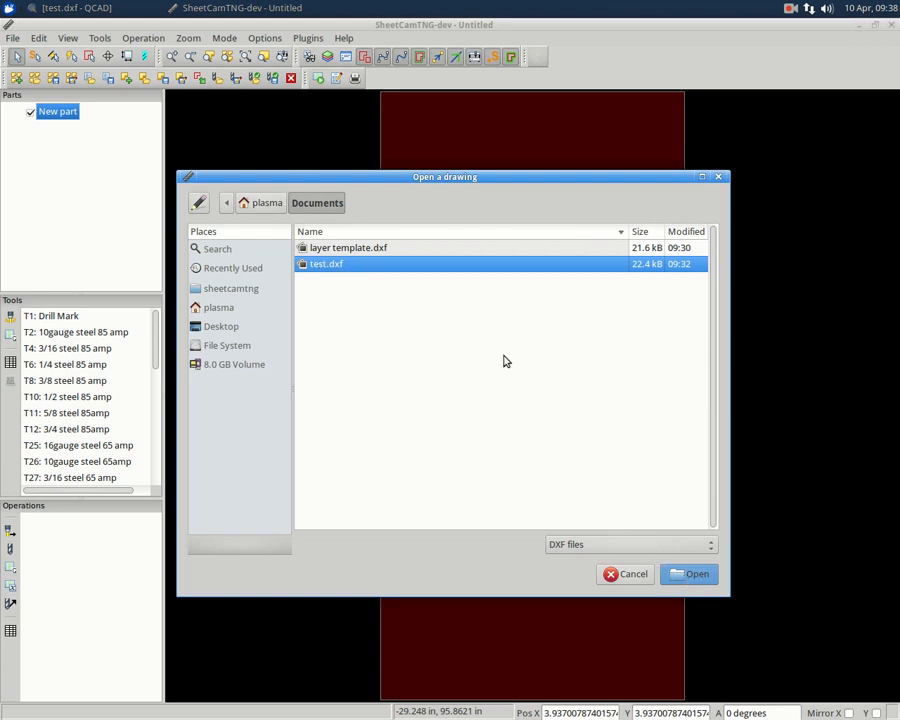
left_click(680, 548)
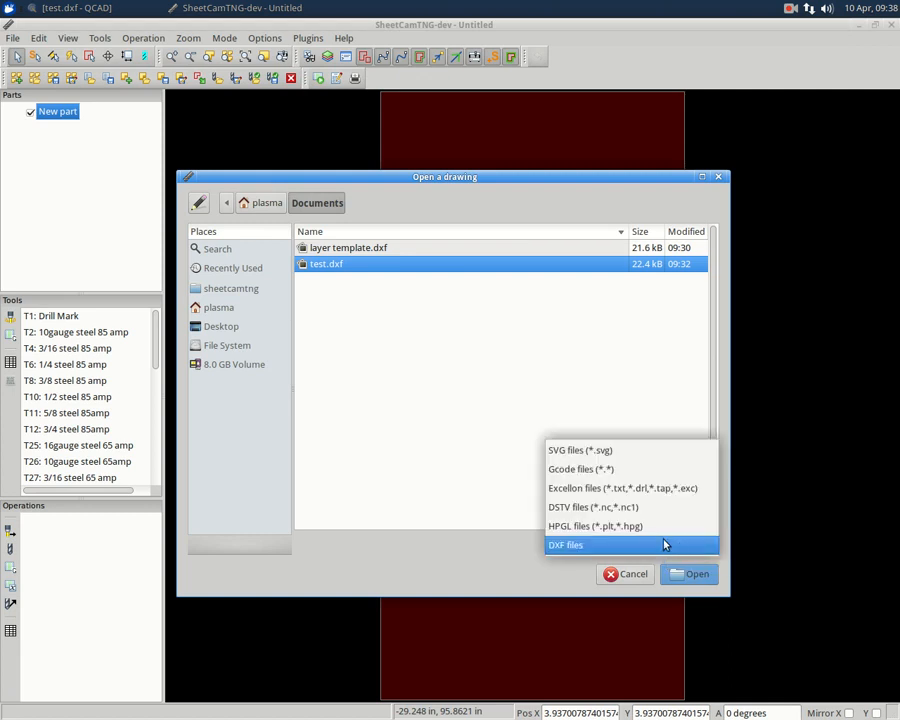
left_click(583, 452)
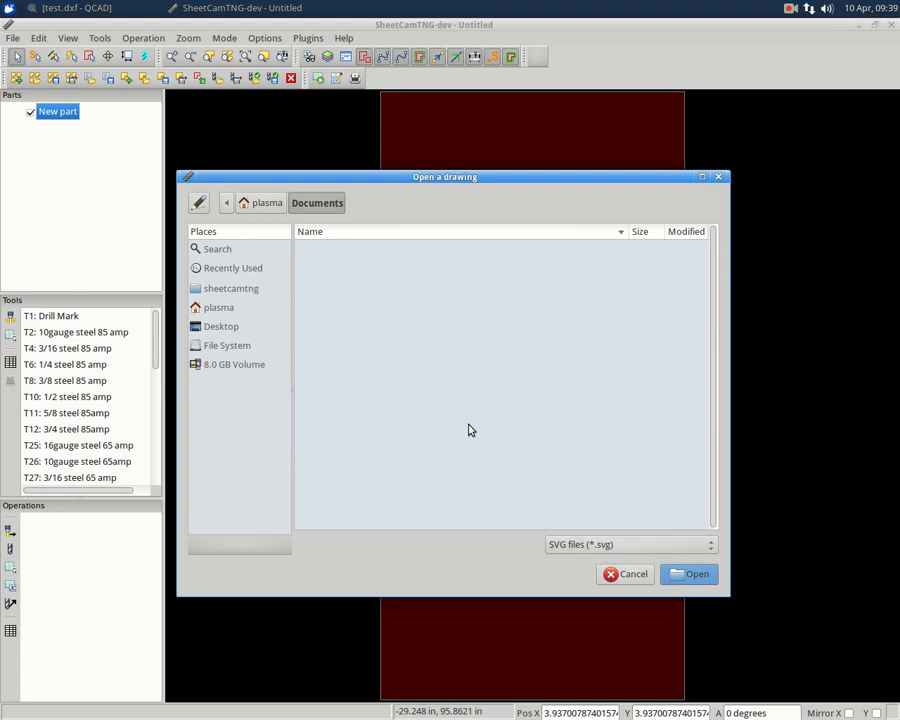
left_click(668, 548)
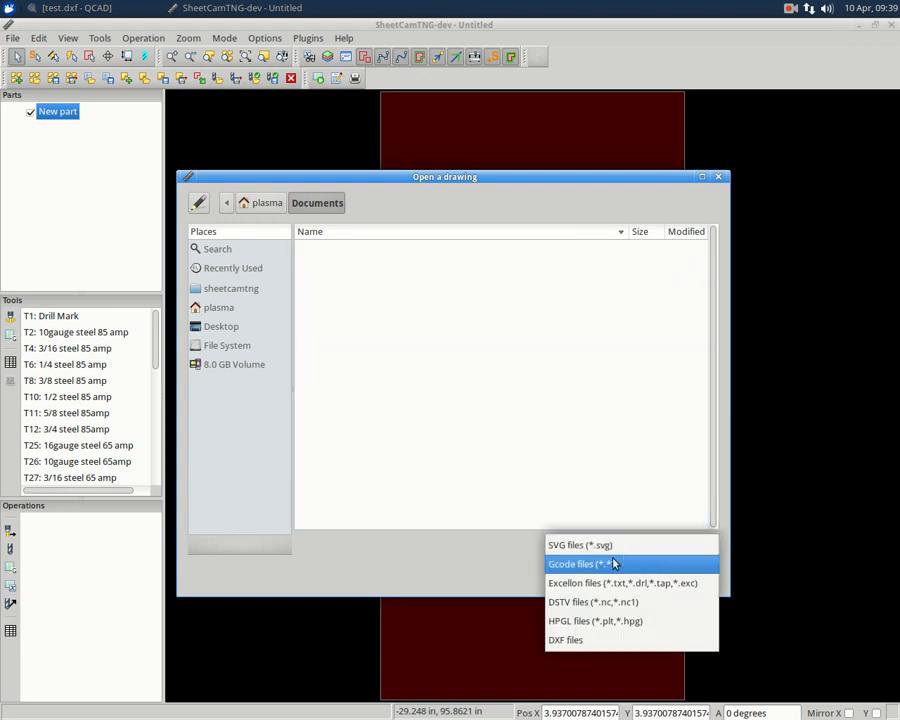
left_click(587, 640)
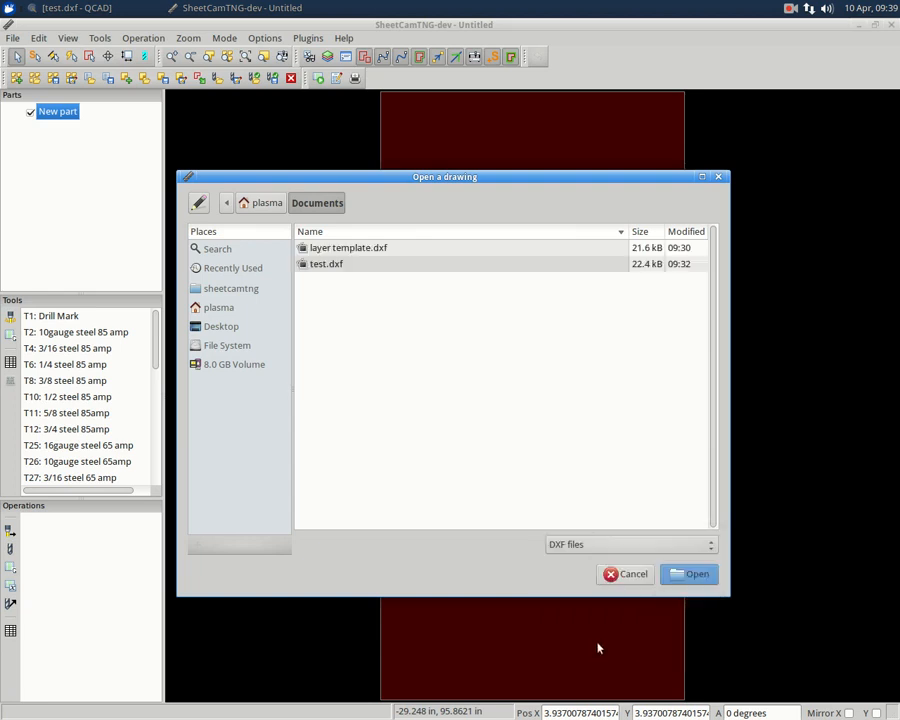
Import test.dxf with inch scaling, positioned at the bottom-left corner of the material sheet.
left_click(326, 265)
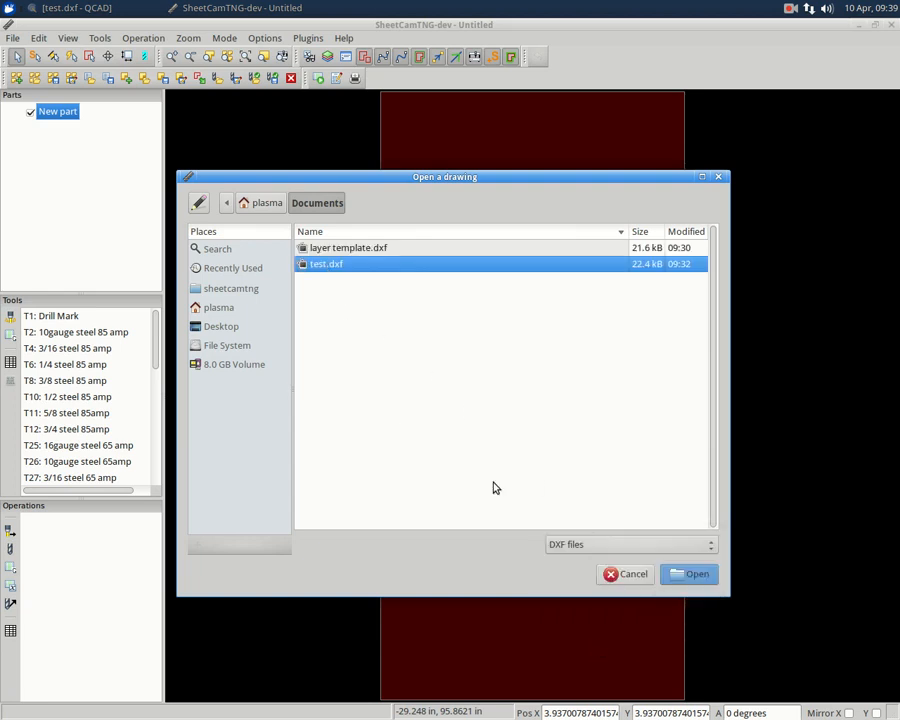
left_click(698, 574)
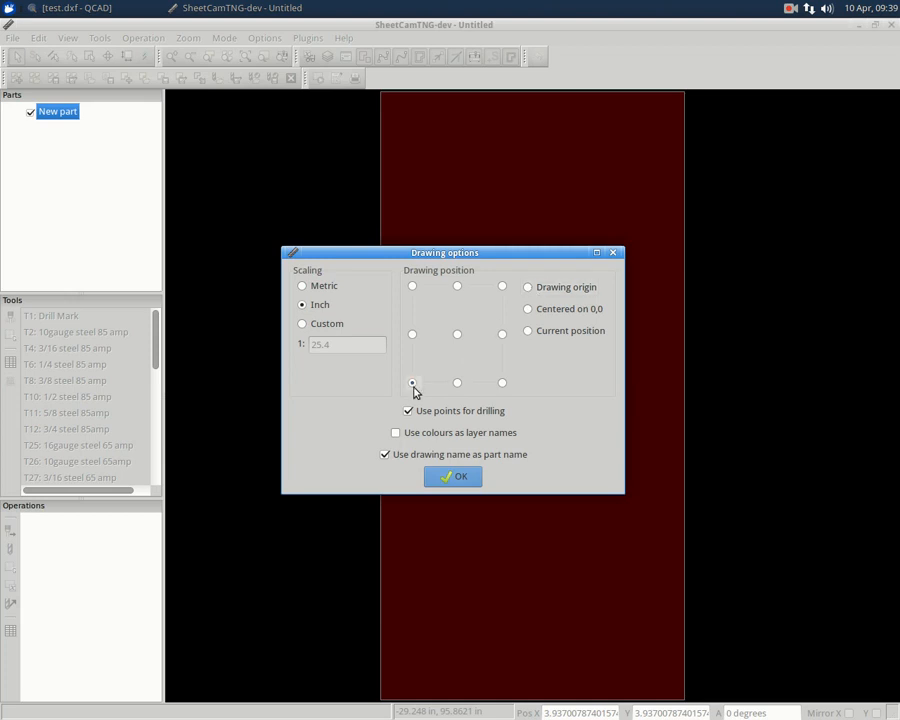
left_click(455, 477)
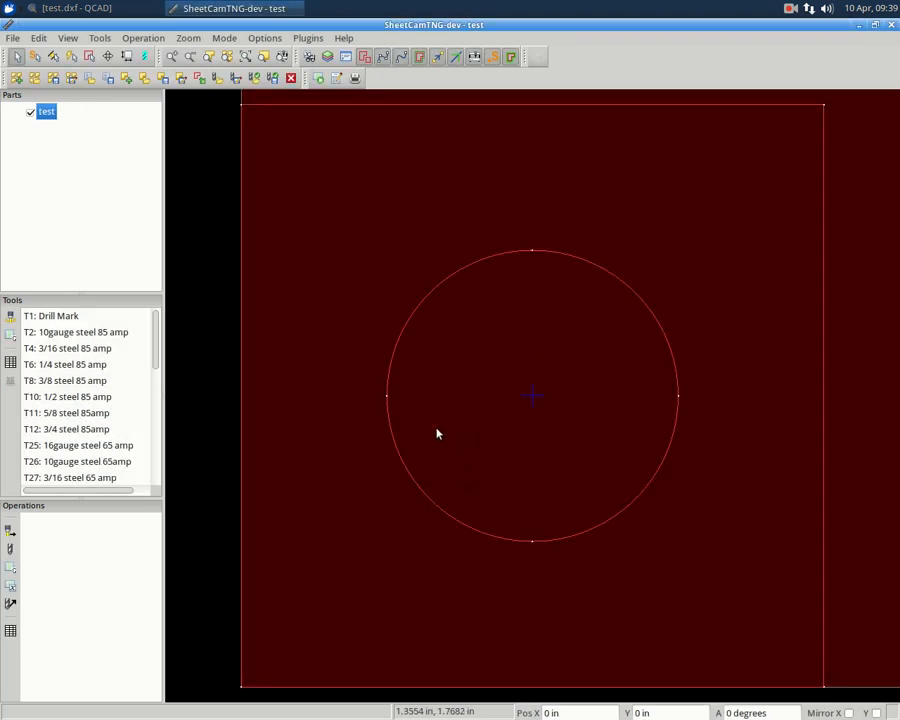
scroll(389, 405, "down", 3)
scroll(389, 405, "down", 3)
scroll(436, 335, "up", 2)
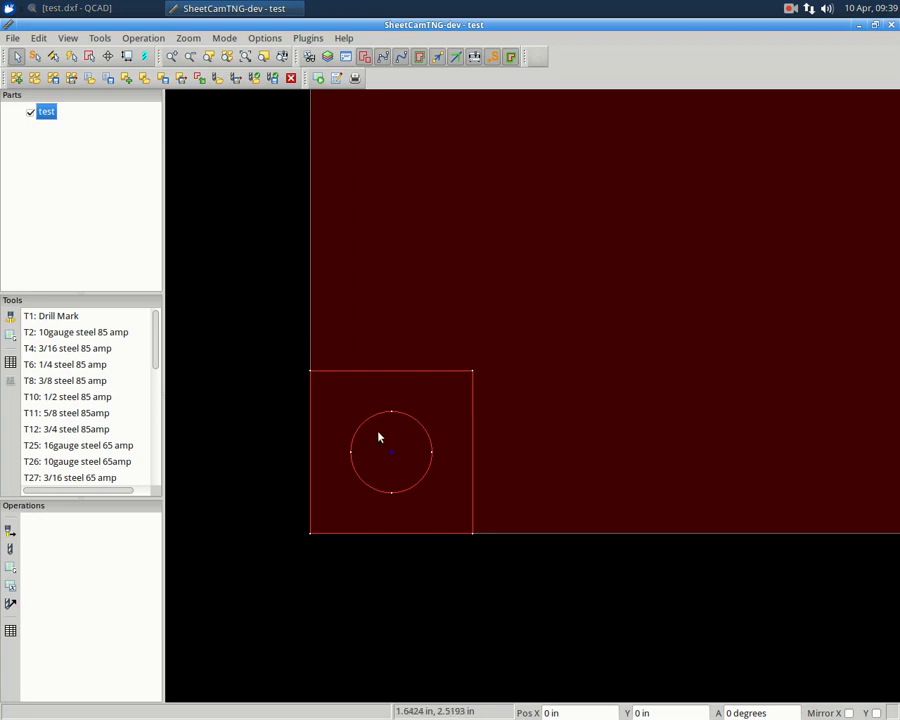
Import test.dxf again with its position set to Drawing origin.
left_click(12, 38)
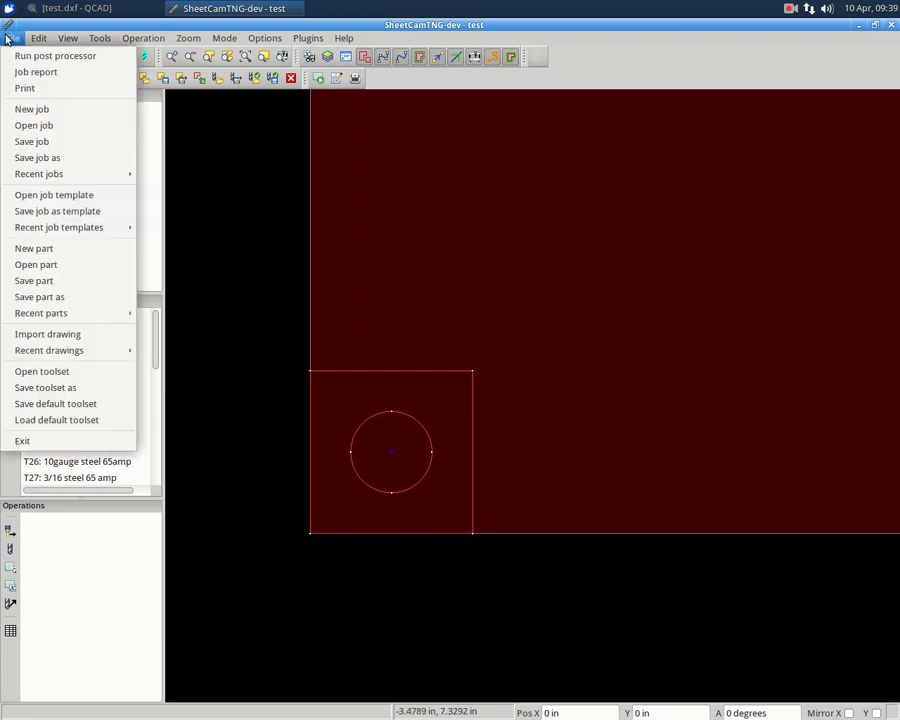
left_click(40, 338)
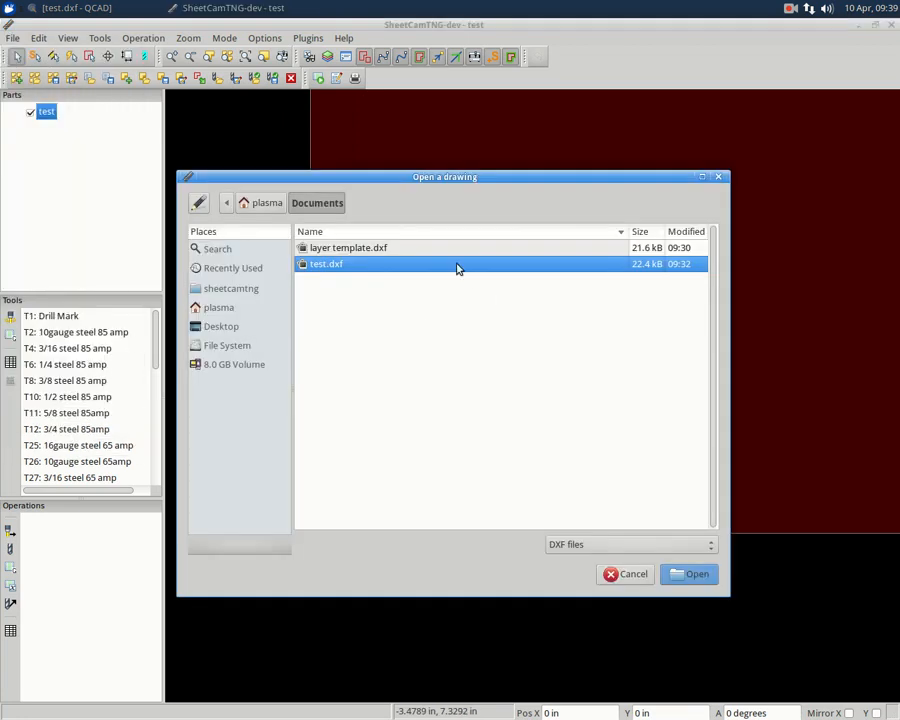
left_click(693, 574)
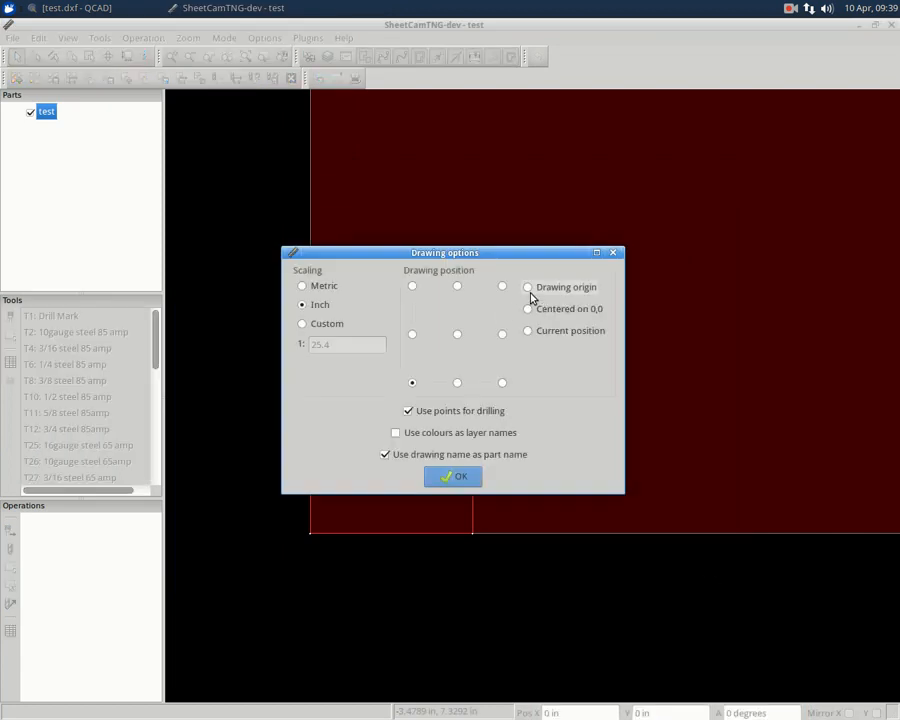
left_click(529, 290)
left_click(452, 476)
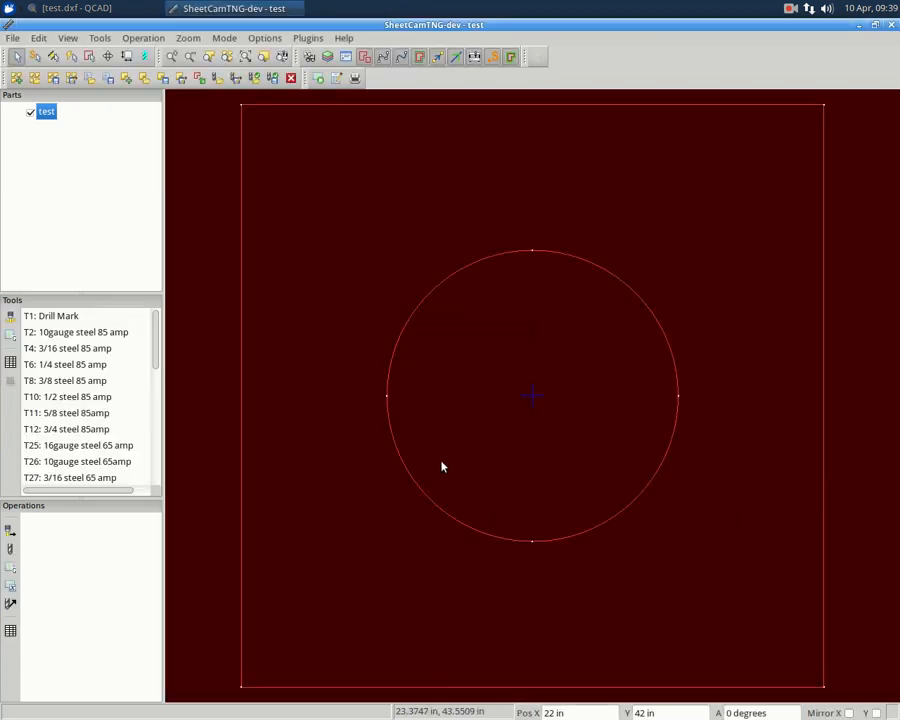
scroll(502, 456, "down", 8)
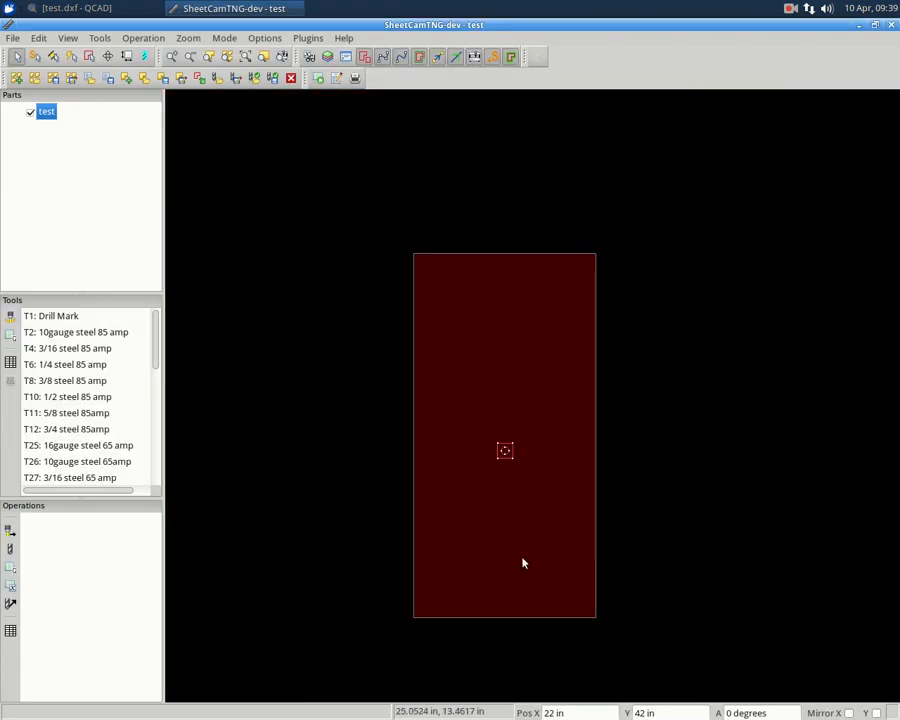
Re-import test.dxf with the drawing positioned at the bottom-left corner of the sheet instead of its drawing origin.
left_click(10, 38)
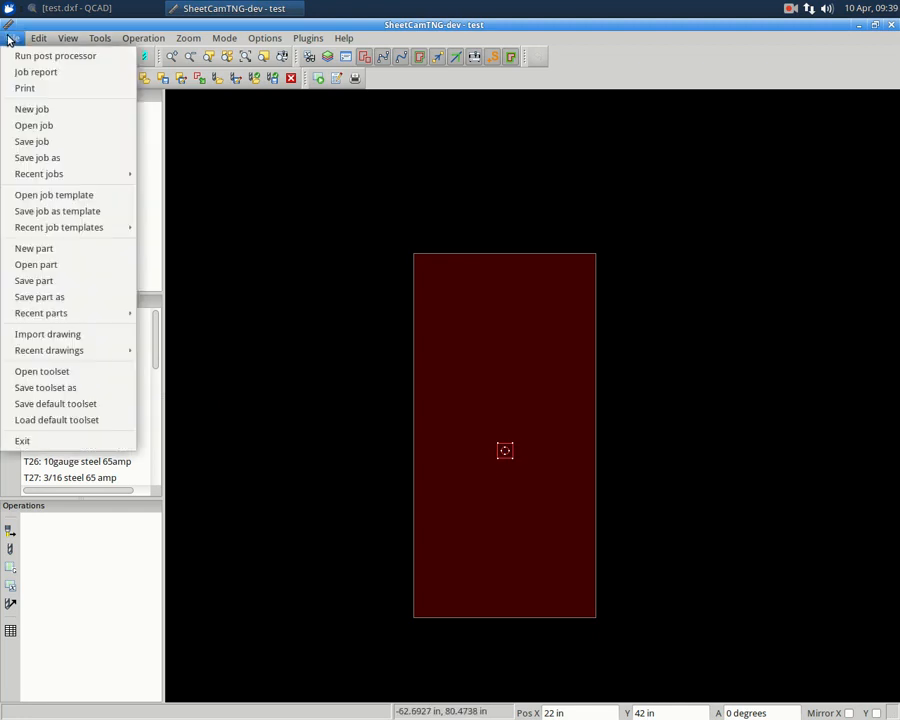
left_click(48, 334)
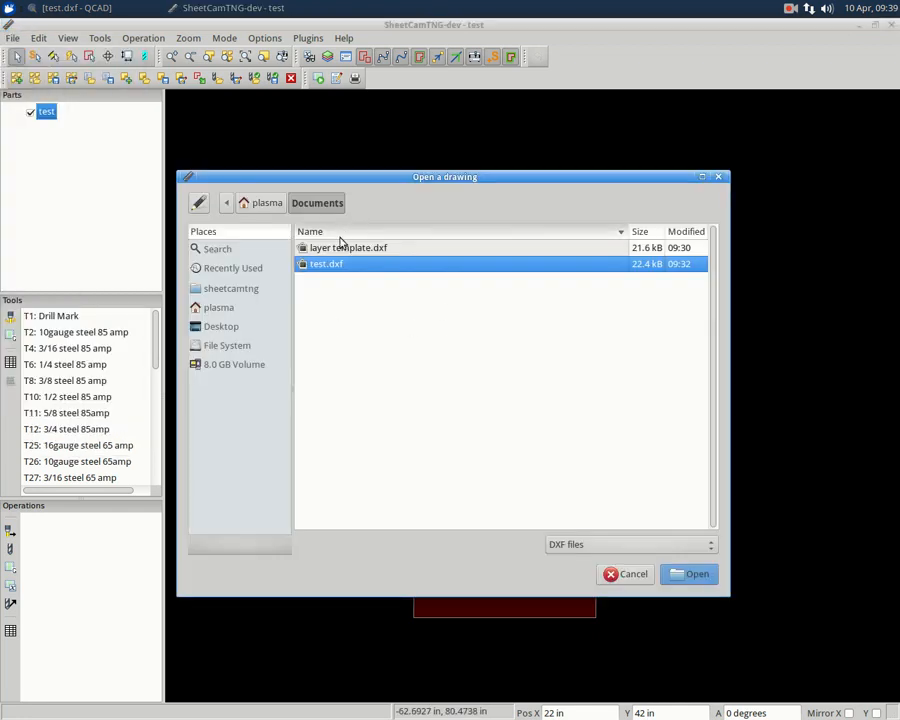
double_click(340, 267)
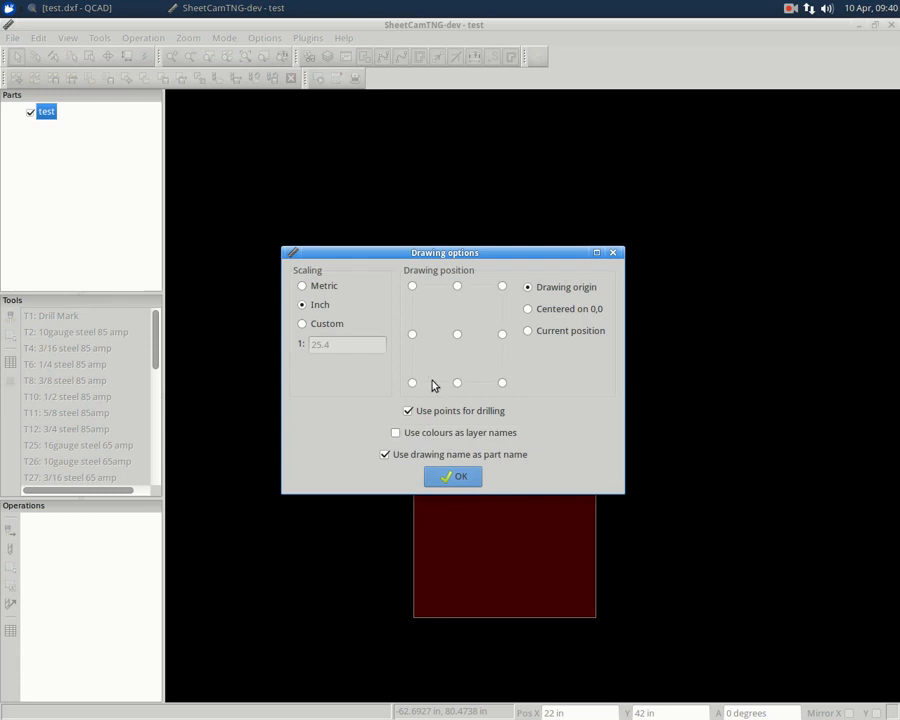
left_click(414, 383)
left_click(468, 479)
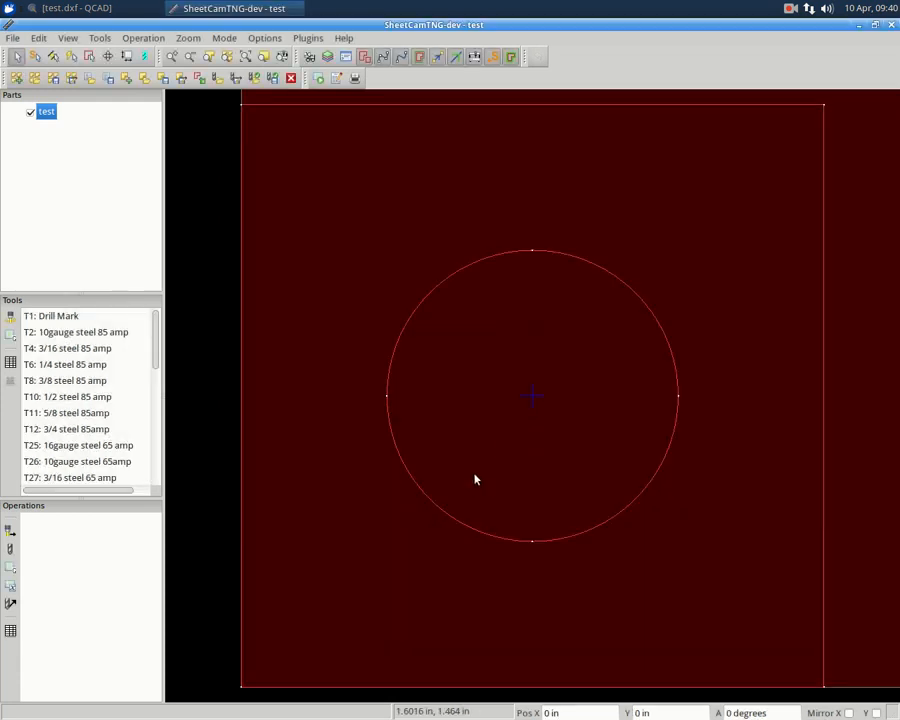
scroll(394, 452, "down", 3)
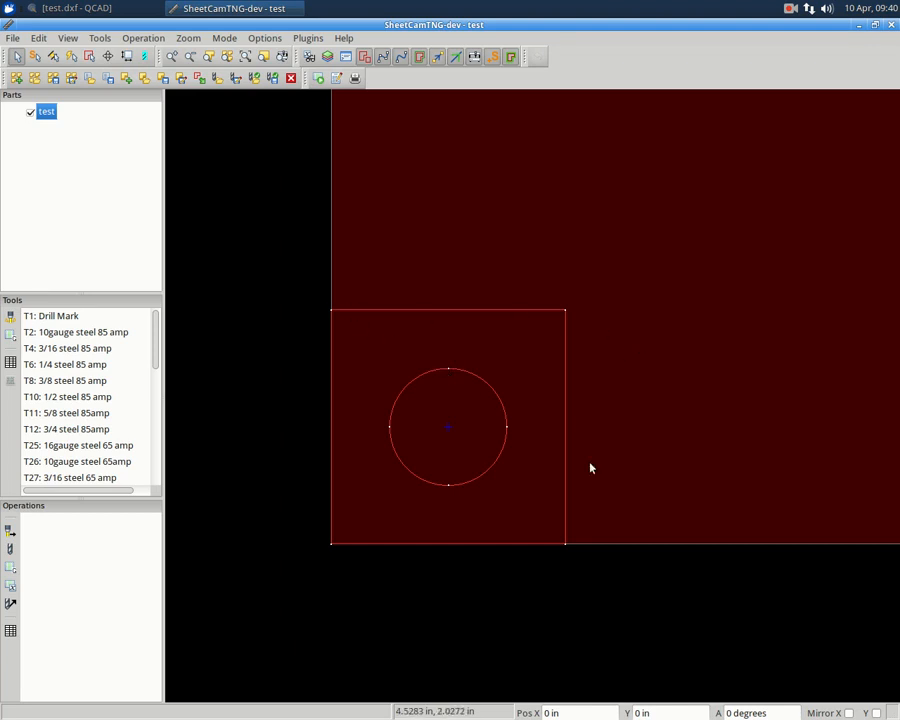
Create a jet cutting operation with Inside Offset on the inside layer, using tool T2: 10gauge steel 85 amp.
left_click(9, 534)
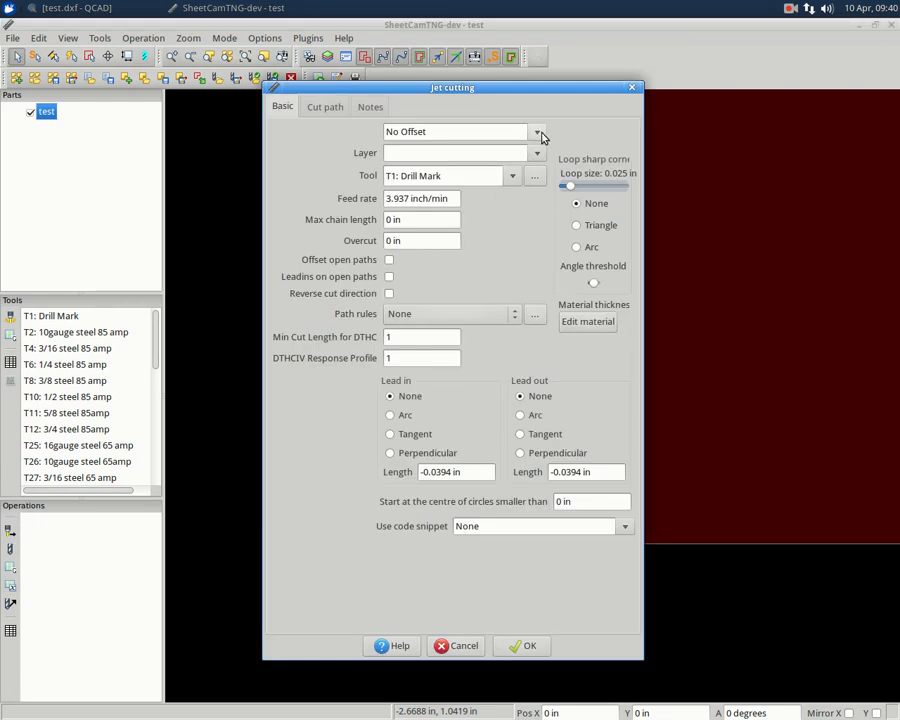
left_click(538, 133)
left_click(463, 157)
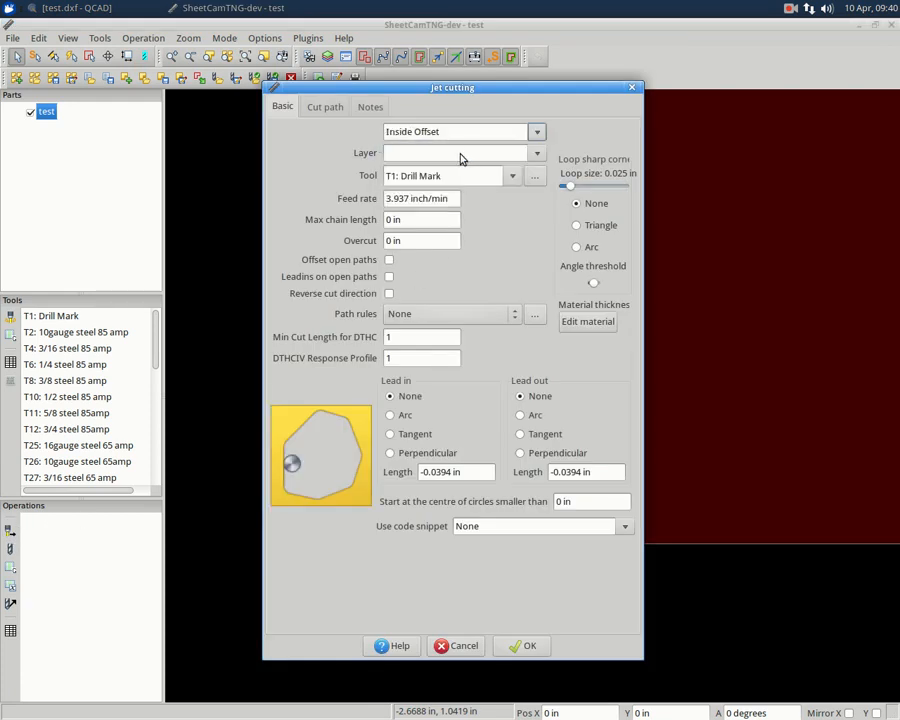
left_click(536, 155)
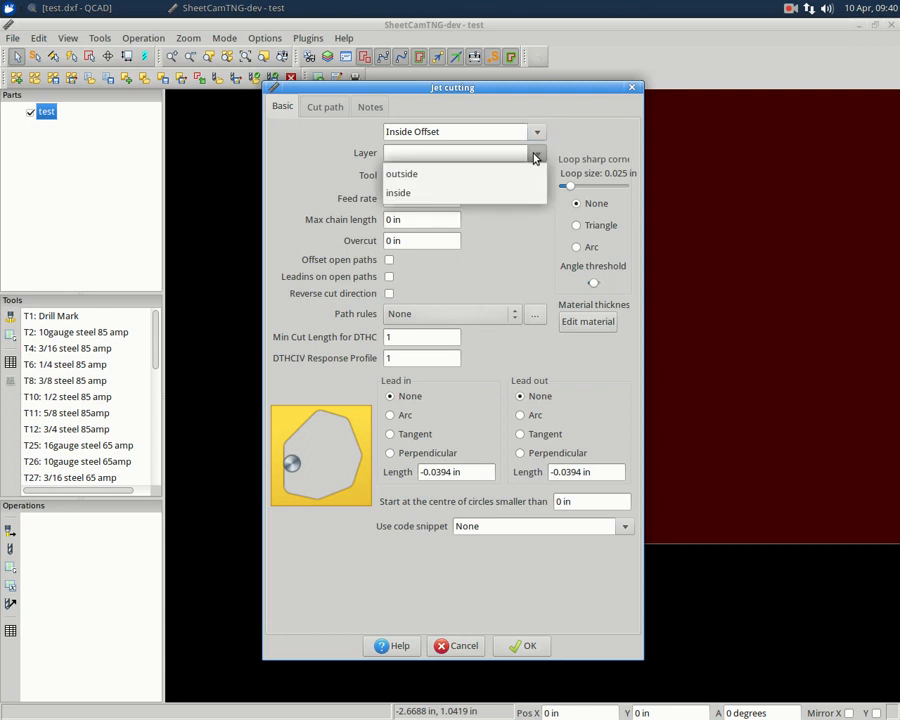
left_click(410, 193)
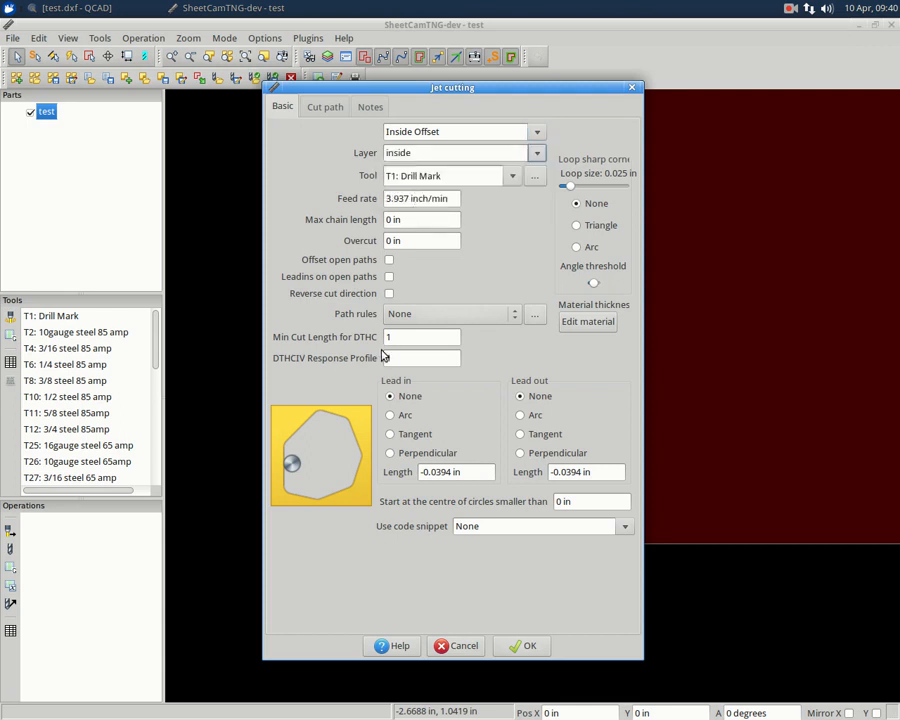
left_click(513, 177)
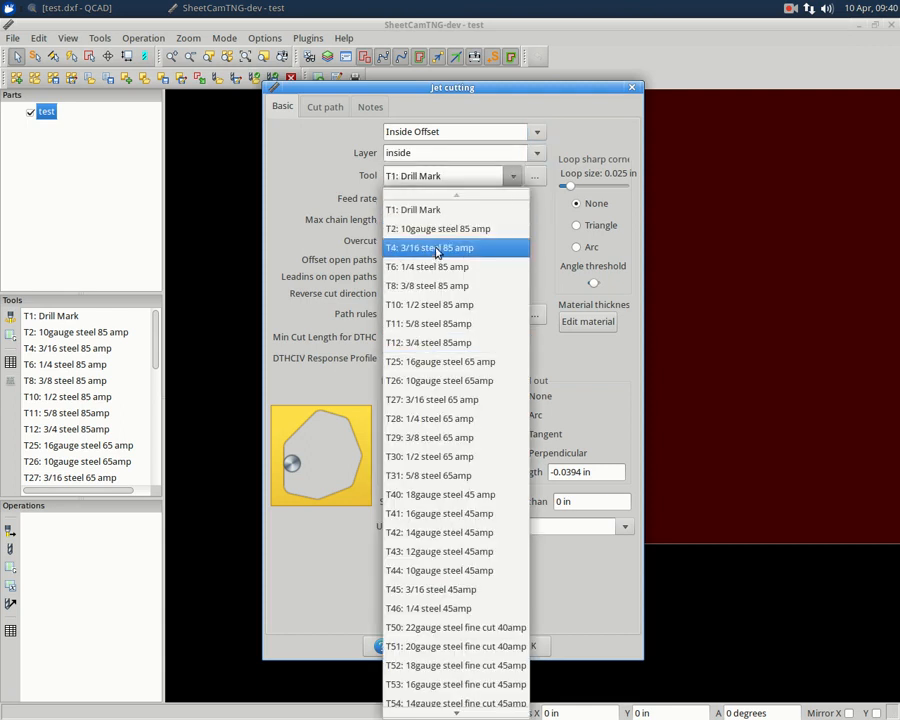
left_click(453, 234)
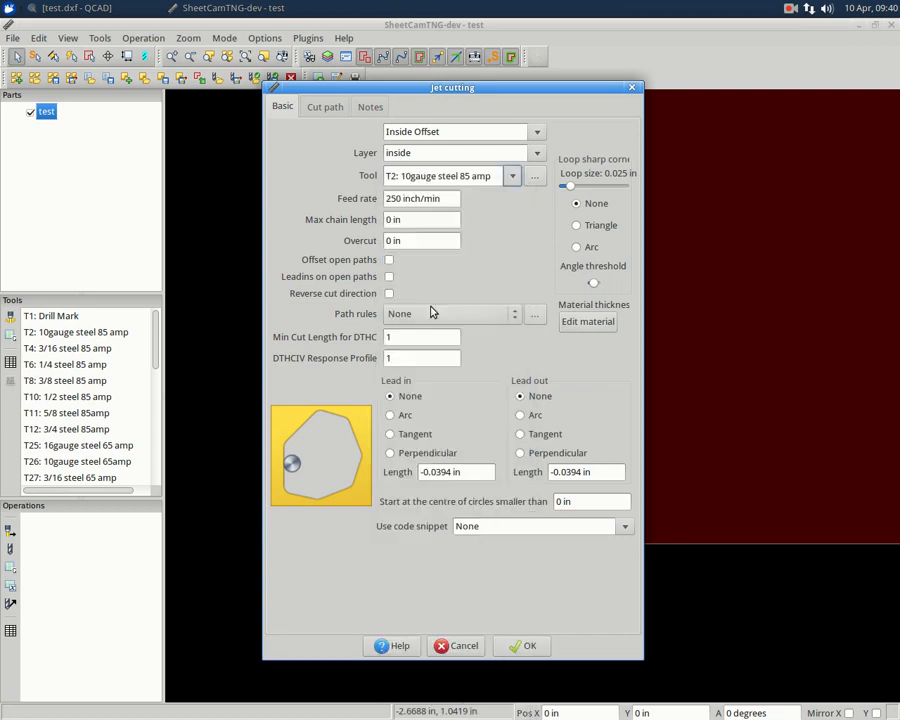
Enable Reverse cut direction and set Min Cut Length for DTHC to 6.
left_click(389, 293)
double_click(396, 342)
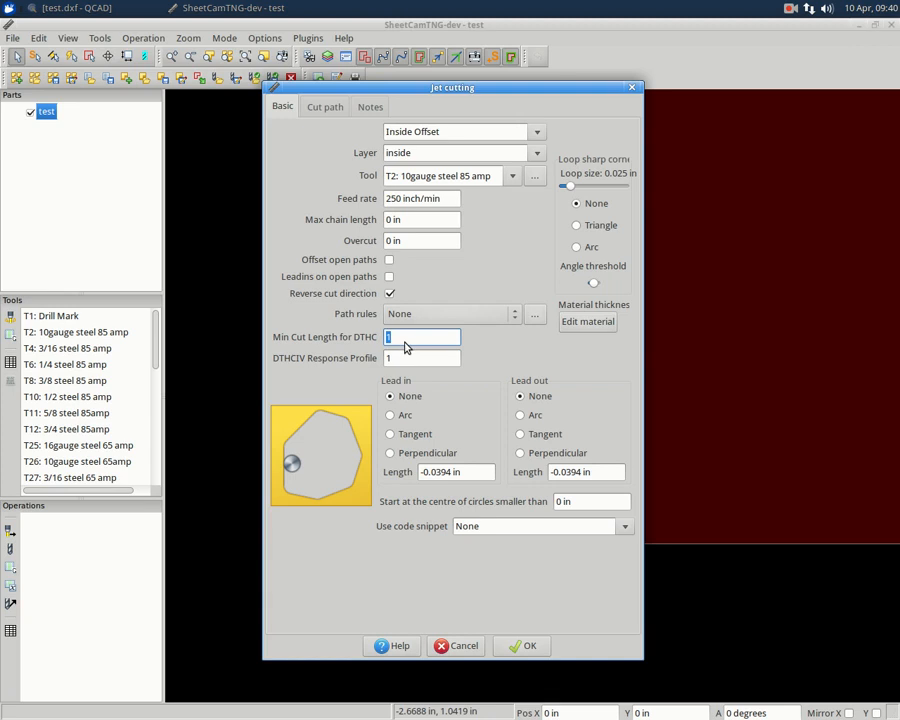
type("6")
Give the cut a 0.3 in Perpendicular lead-in and a 0.1 in Arc lead-out, and confirm the operation.
left_click(441, 472)
left_click_drag(470, 476, 368, 476)
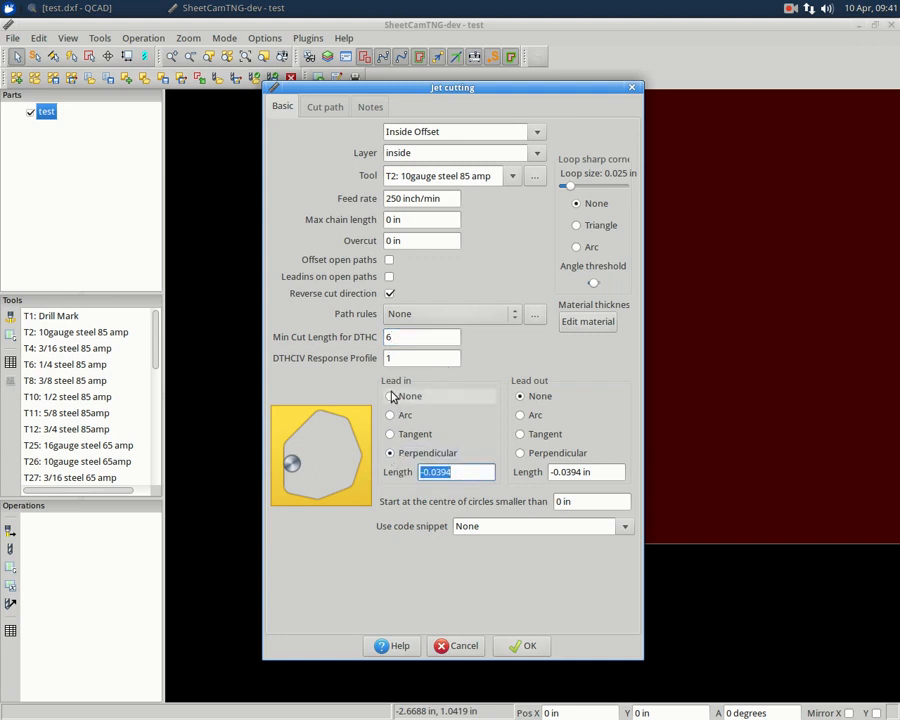
left_click(531, 415)
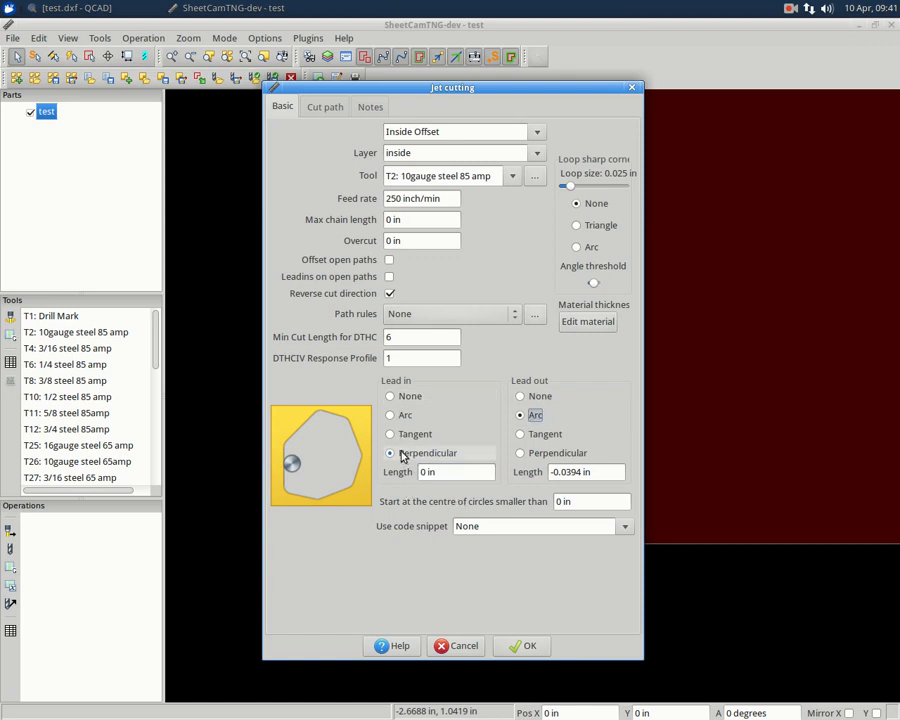
left_click(450, 474)
type(".3")
left_click(593, 479)
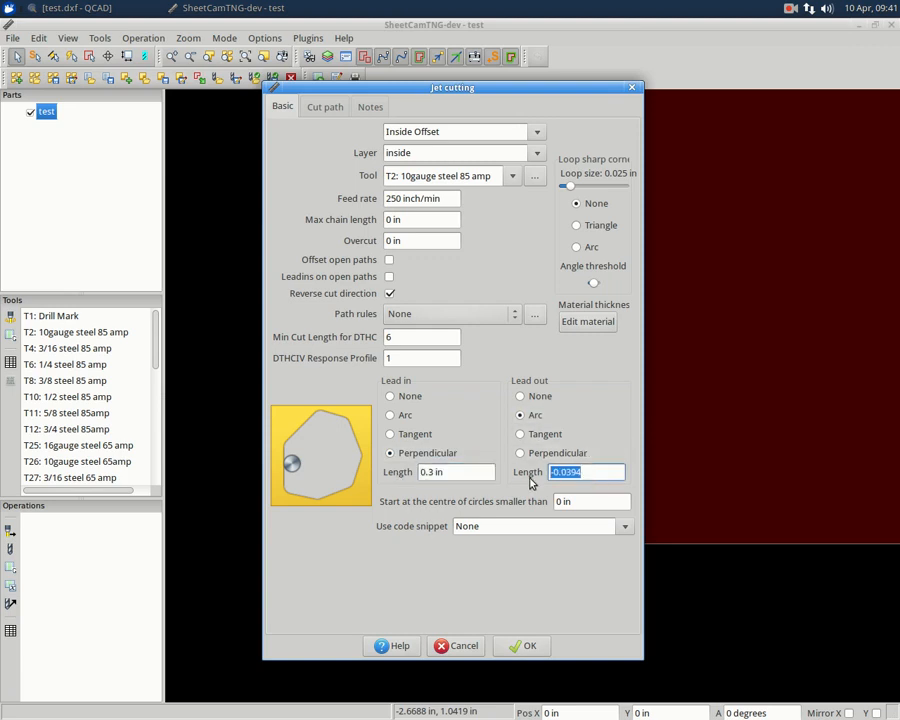
type(".1")
left_click(520, 646)
Set the Overcut of the Inside Offset operation to 0.1 in and confirm the change.
scroll(410, 472, "down", 3)
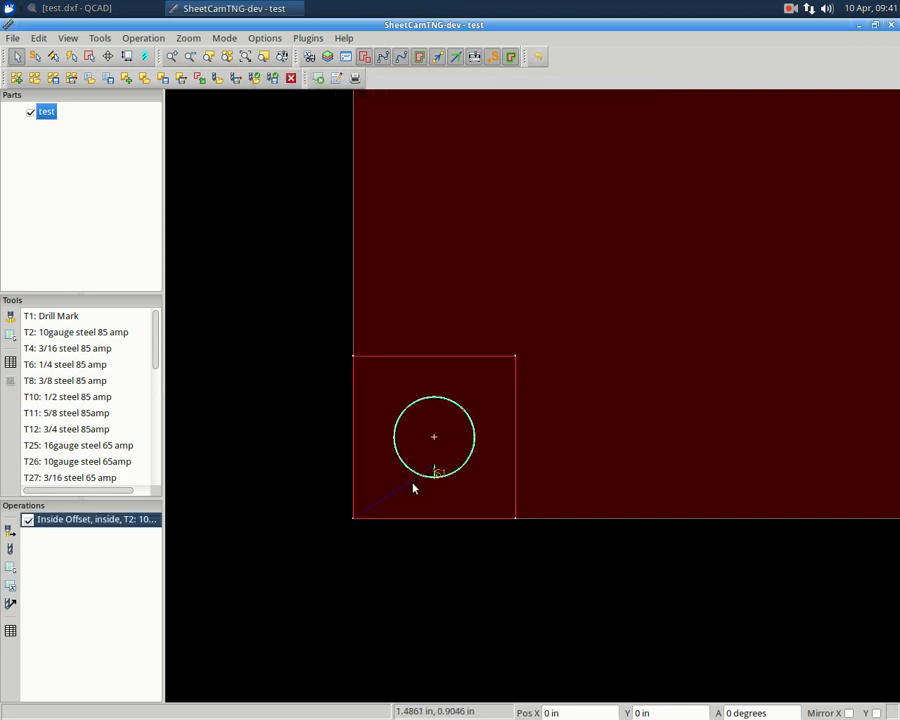
scroll(416, 483, "up", 5)
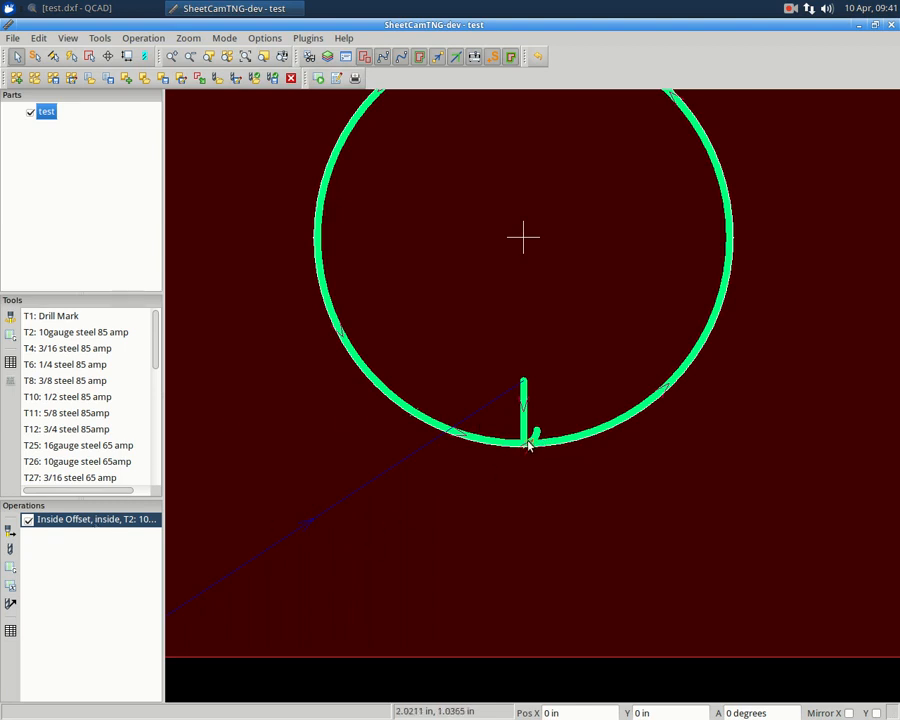
double_click(149, 522)
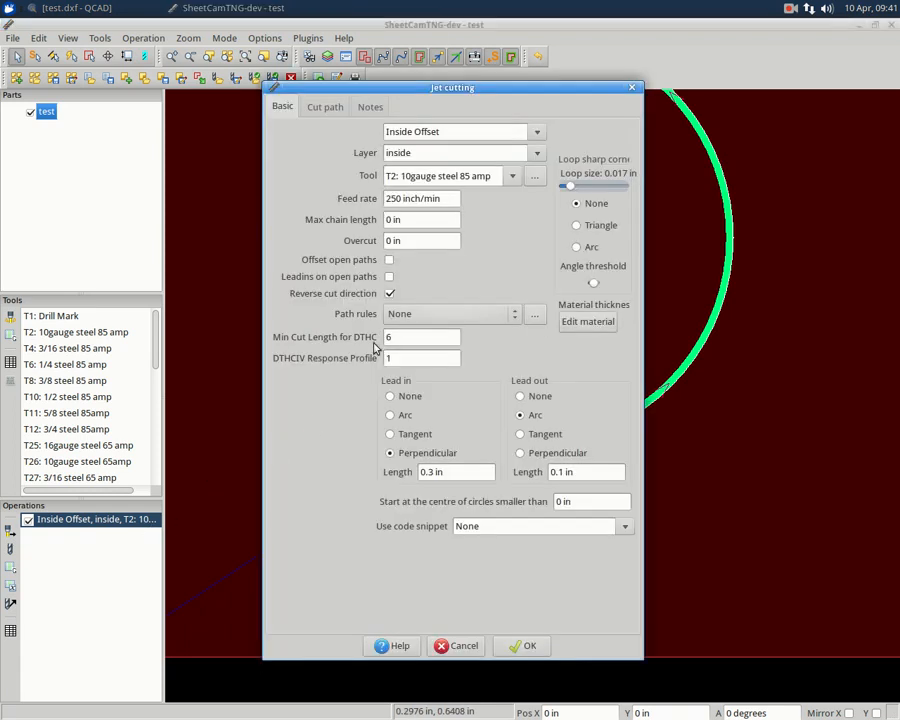
left_click(401, 244)
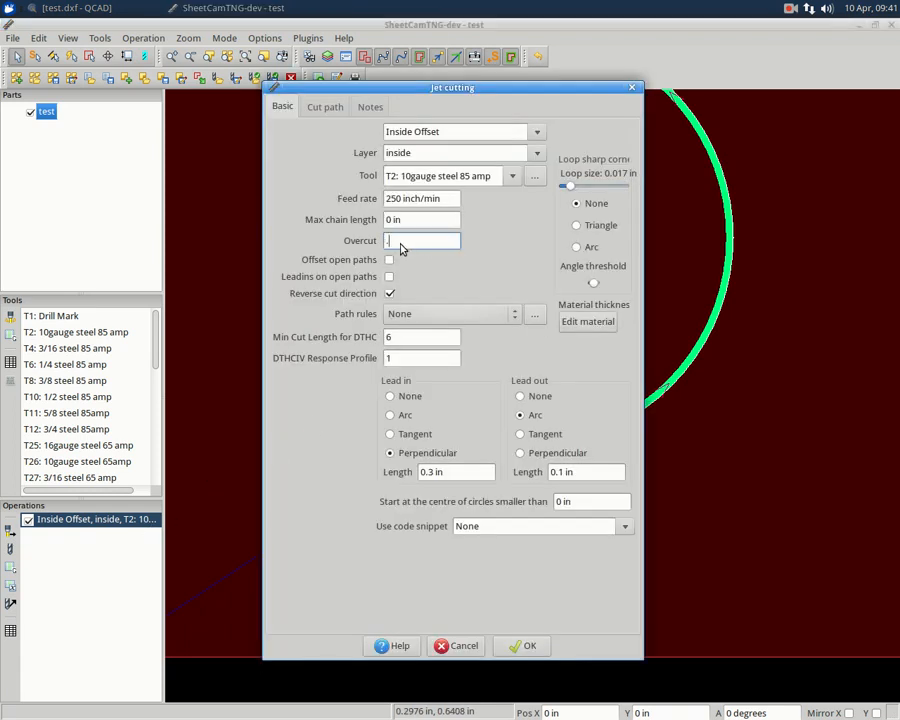
left_click(530, 646)
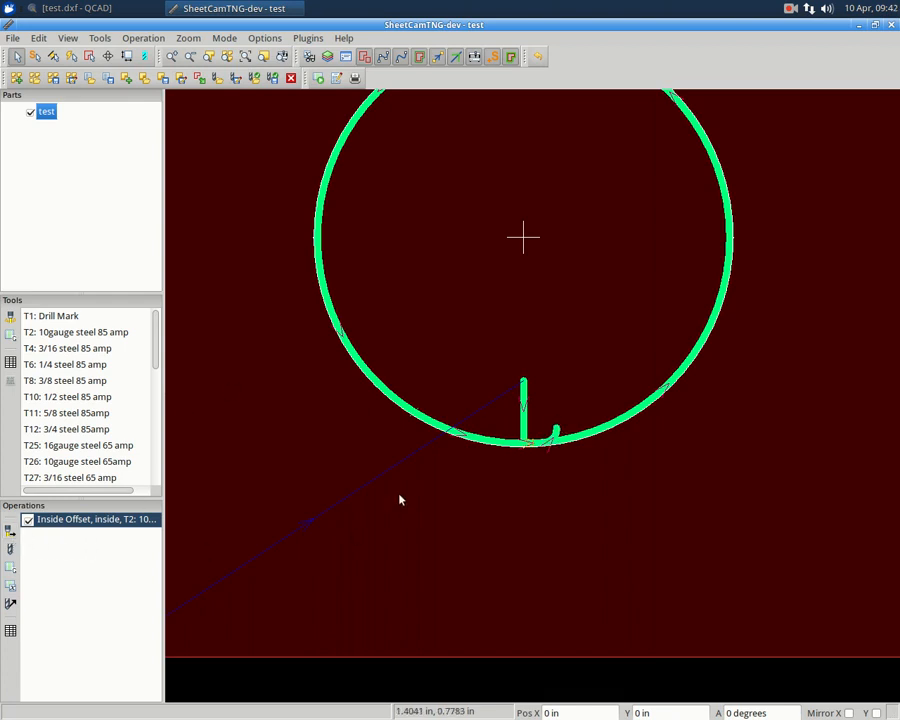
Create a second jet cutting operation with Outside Offset on the outside layer, keeping the same tool and lead settings.
left_click(10, 530)
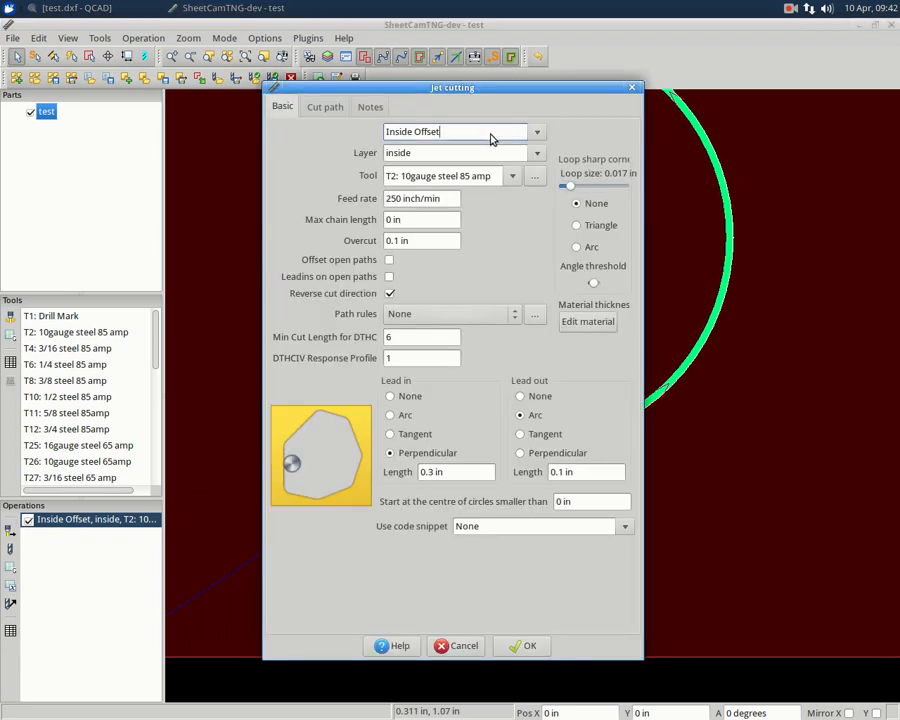
left_click(537, 133)
left_click(466, 172)
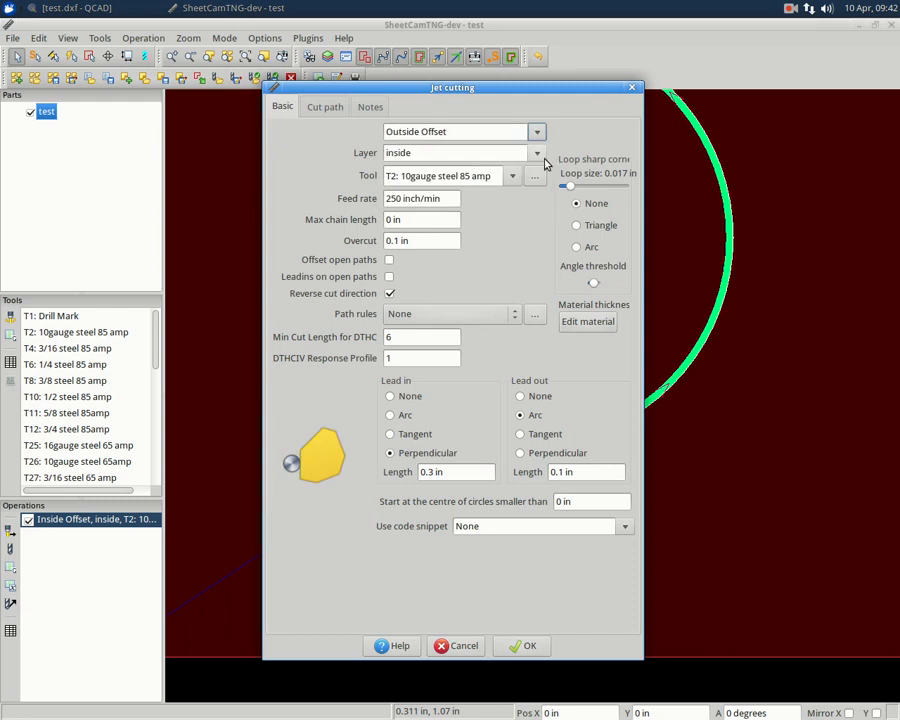
left_click(538, 154)
left_click(441, 175)
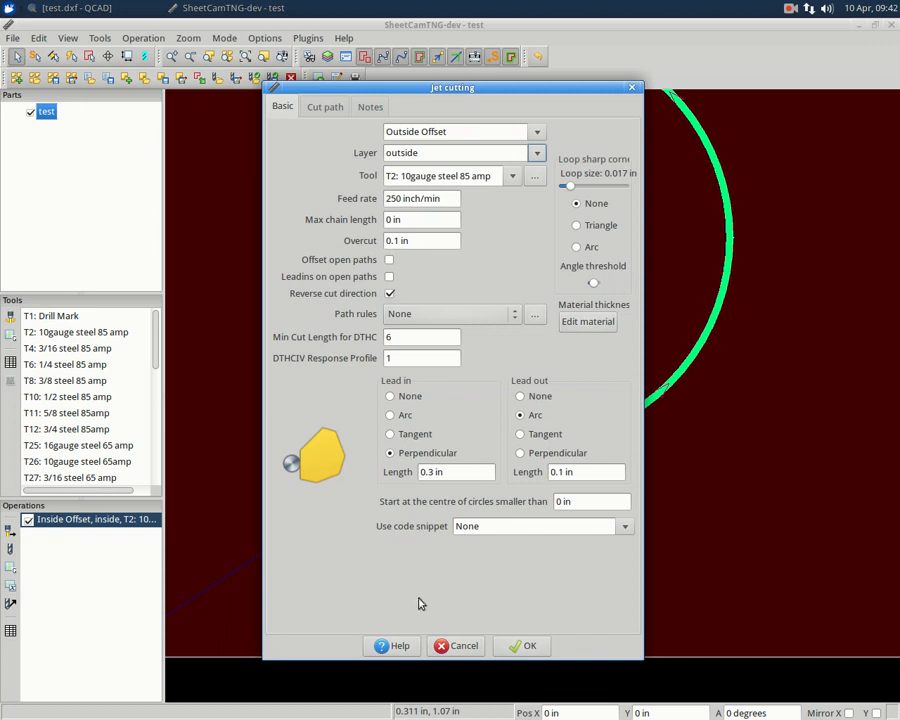
left_click(529, 648)
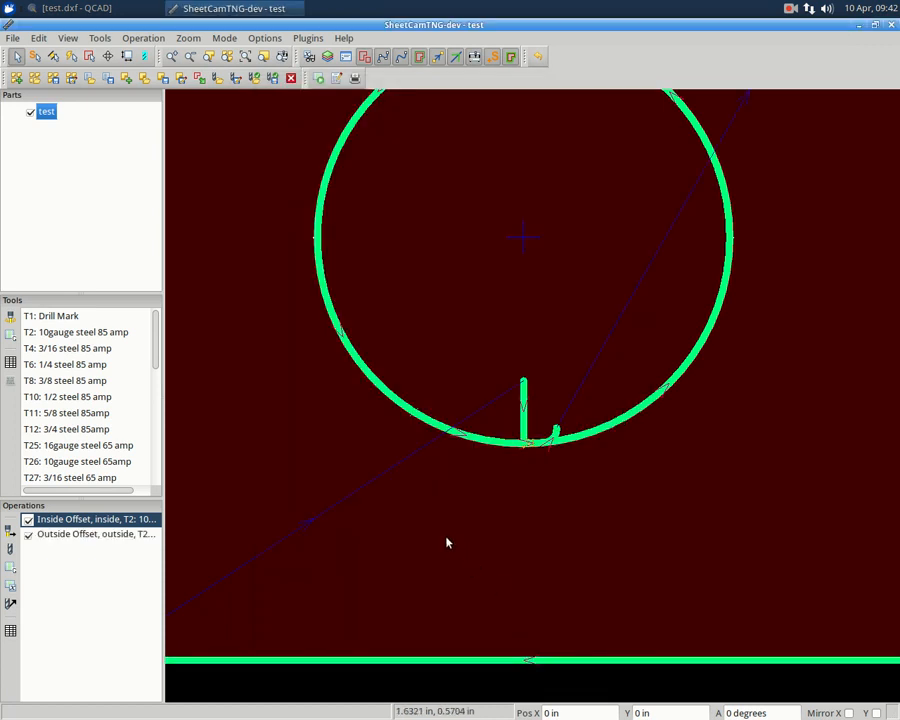
Move the Outside Offset operation's start point from the square's upper-right corner to its right edge, a little below that corner.
scroll(393, 536, "down", 3)
scroll(578, 271, "up", 2)
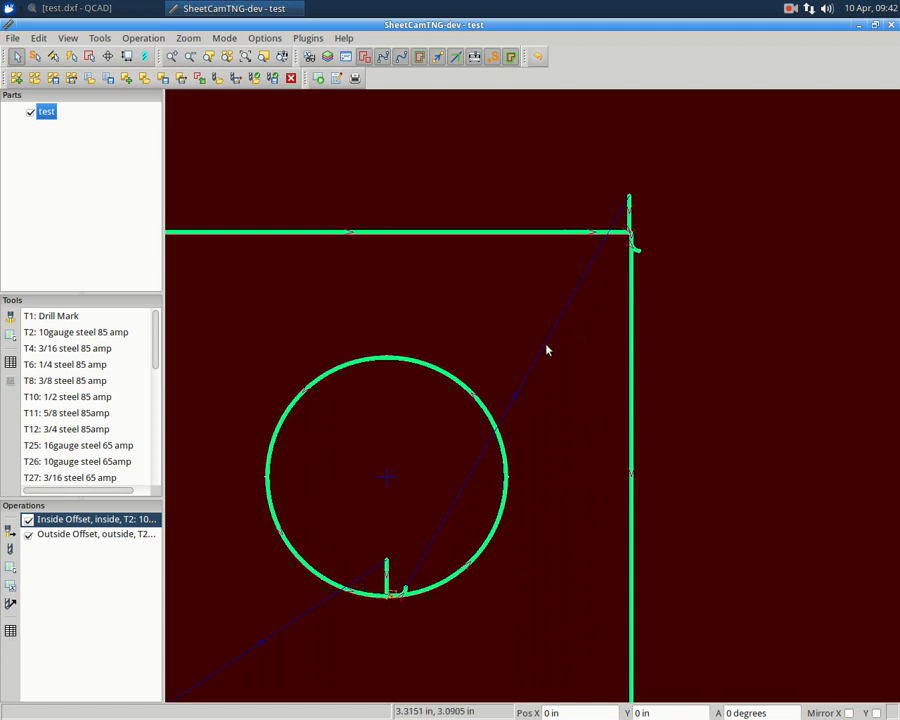
left_click(35, 57)
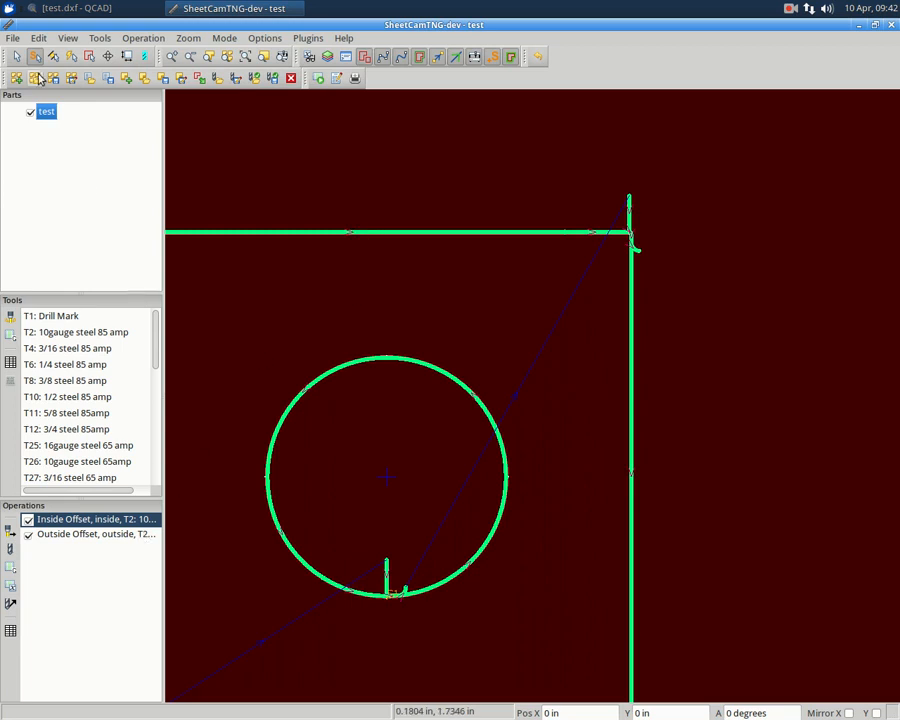
left_click(123, 536)
left_click(125, 520)
left_click(124, 535)
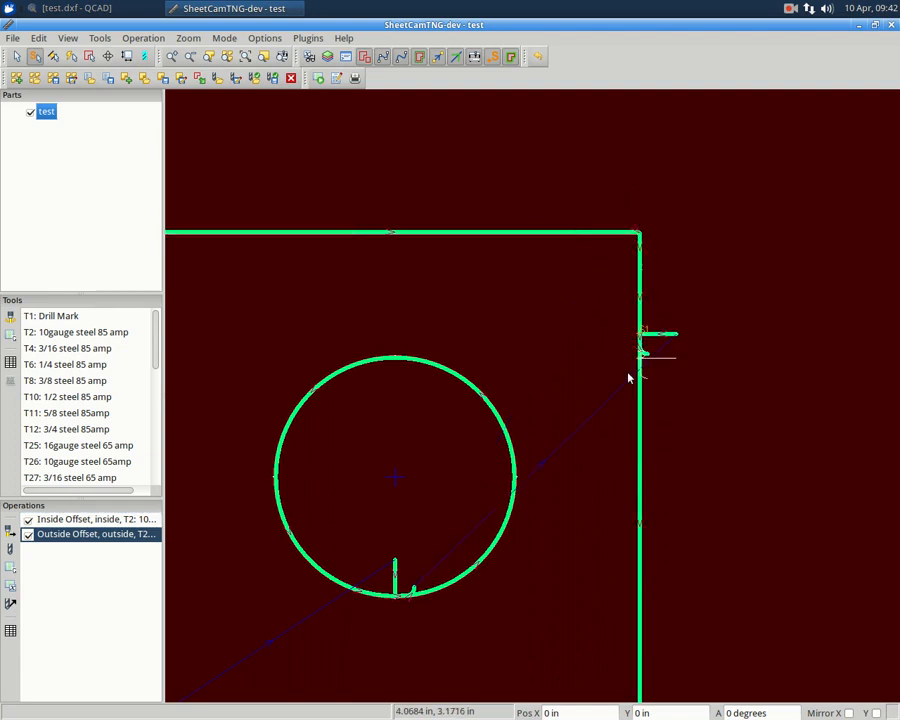
Move the Inside Offset operation's start point to the left side of the circle.
scroll(494, 296, "down", 2)
left_click(130, 521)
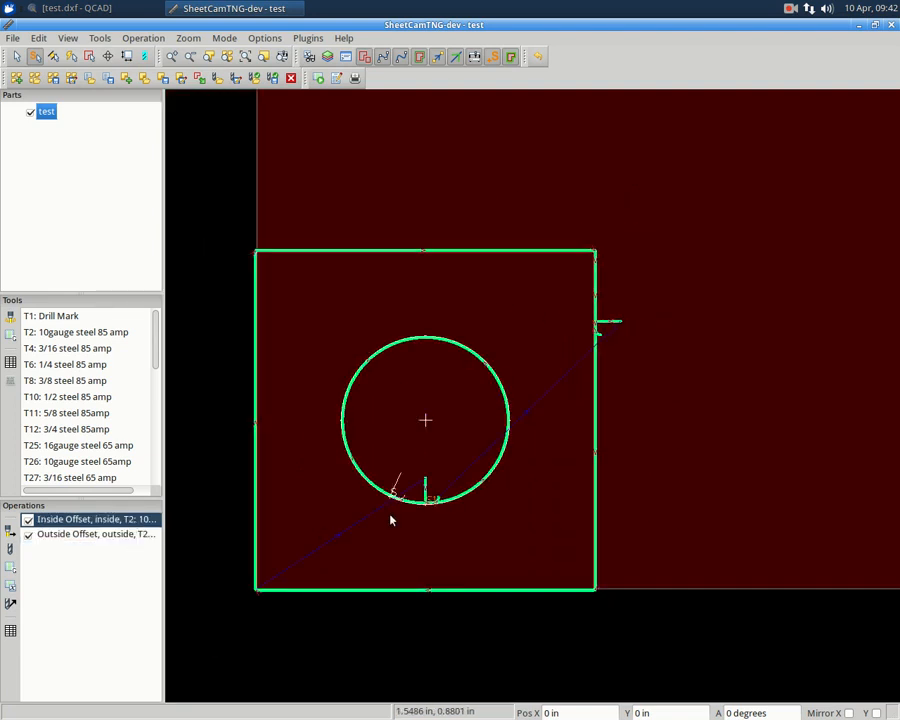
left_click(364, 426)
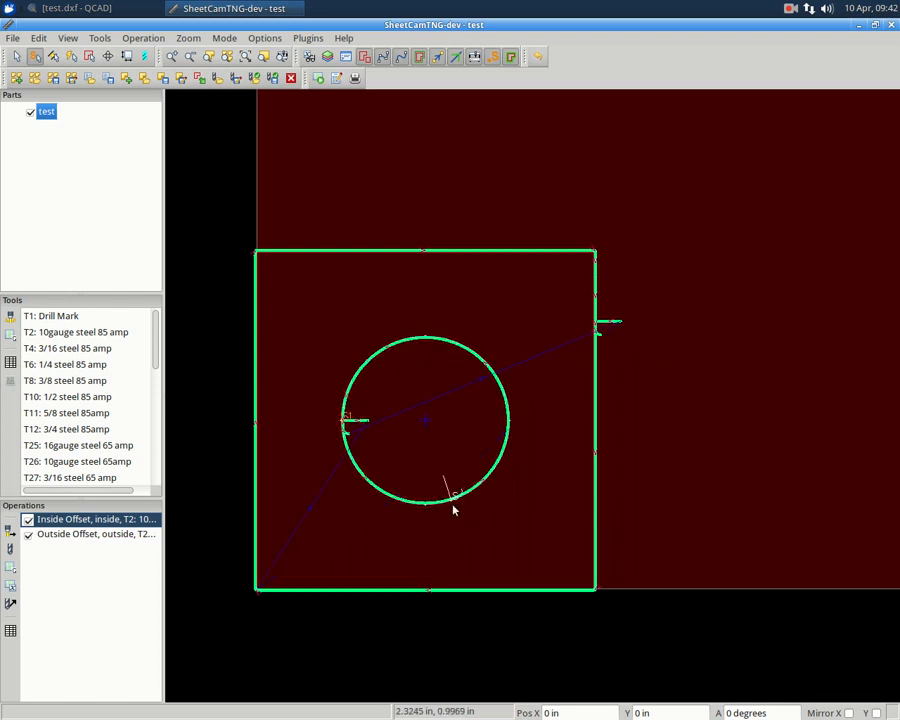
Run the post processor, save the G-code as test.tap in Documents, and set the report to hide automatically if there are no problems.
left_click(319, 79)
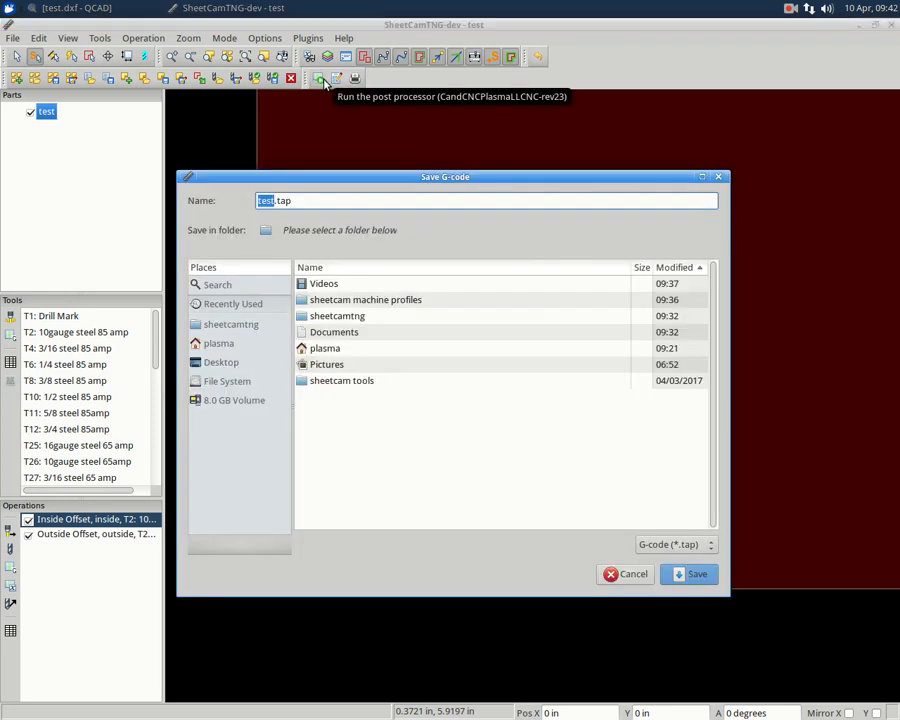
double_click(321, 334)
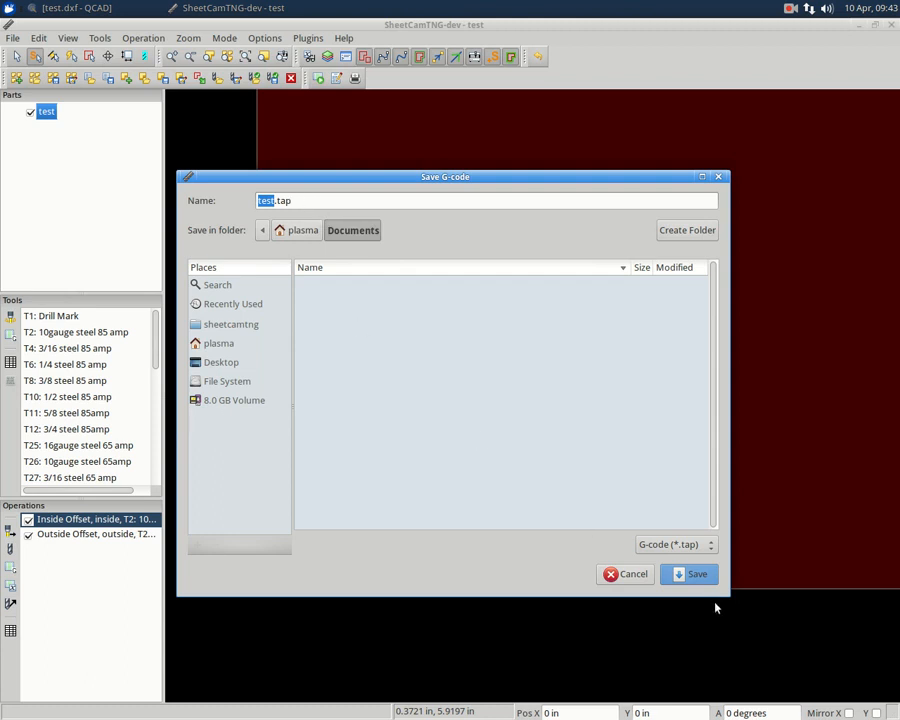
left_click(698, 575)
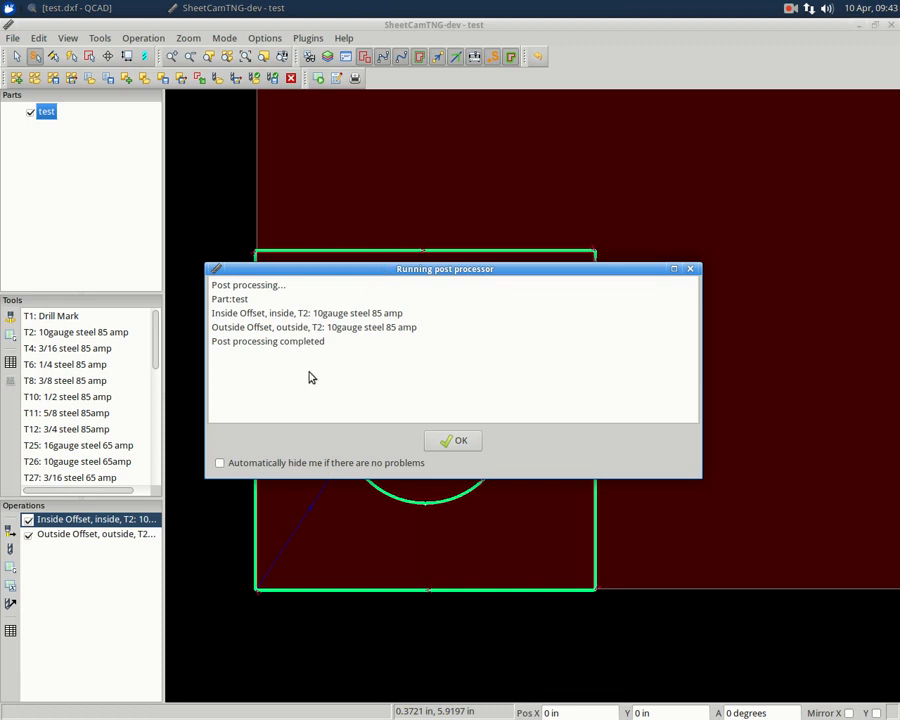
left_click(220, 463)
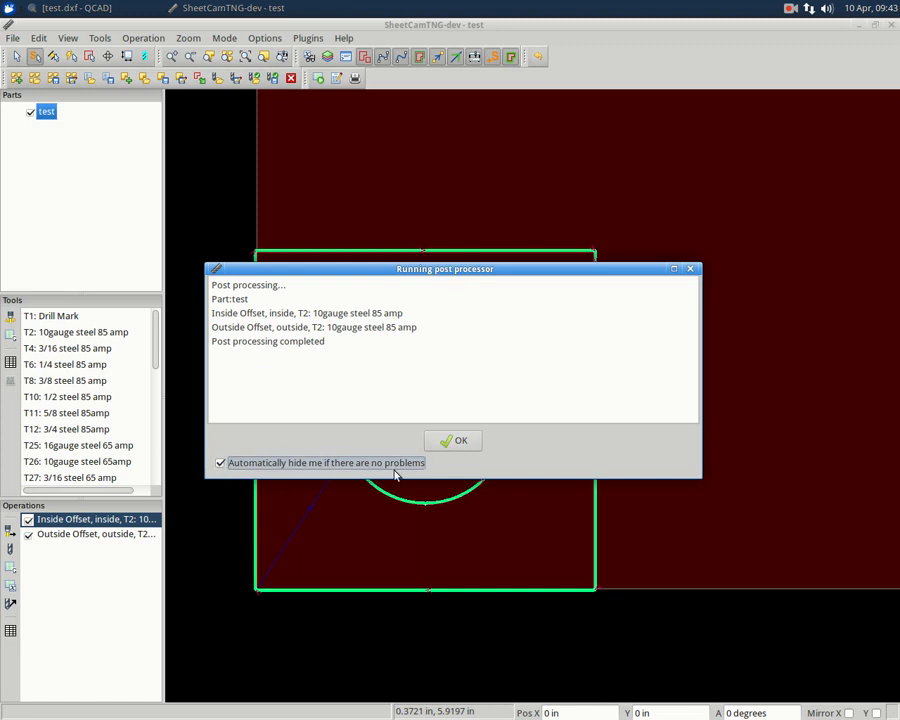
left_click(455, 442)
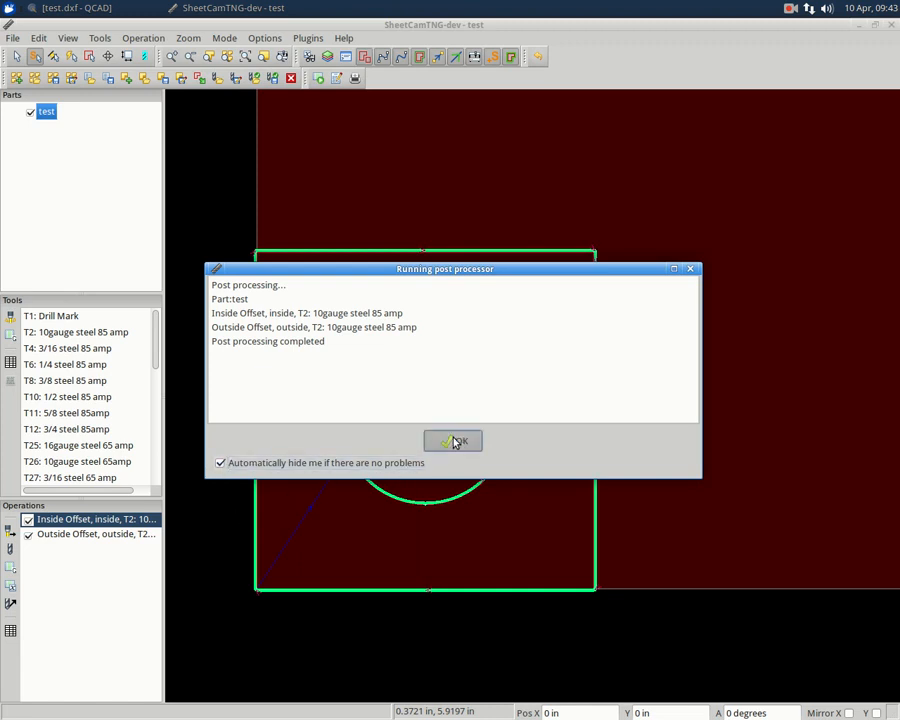